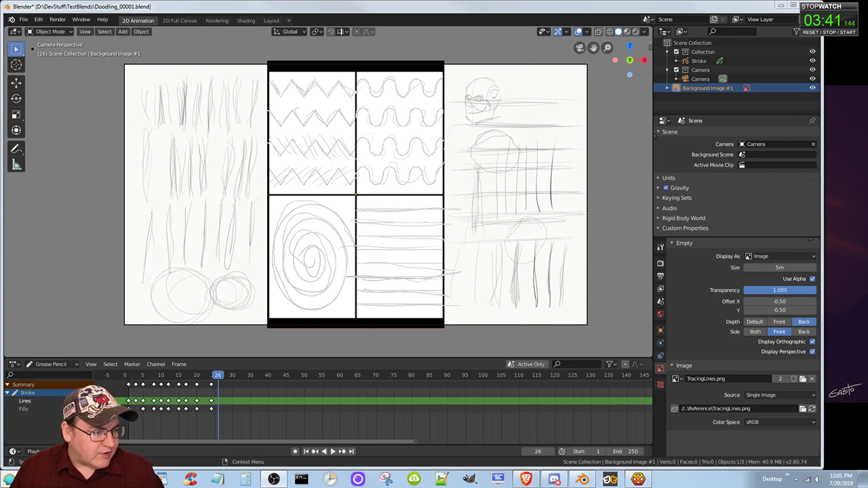
- Move the Video Capture Device properties window over the 3D viewport and accept its settings
{"action": "left_click_drag", "start_coordinate": [786, 75], "coordinate": [452, 76]}
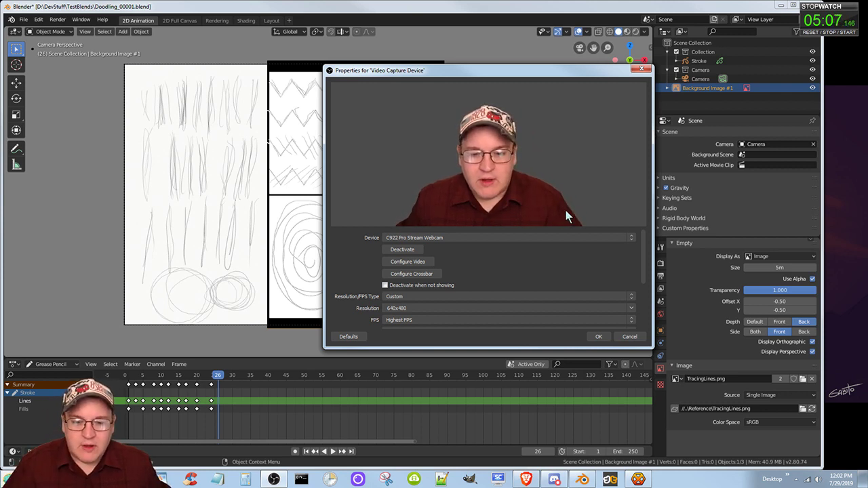
{"action": "left_click", "coordinate": [596, 337]}
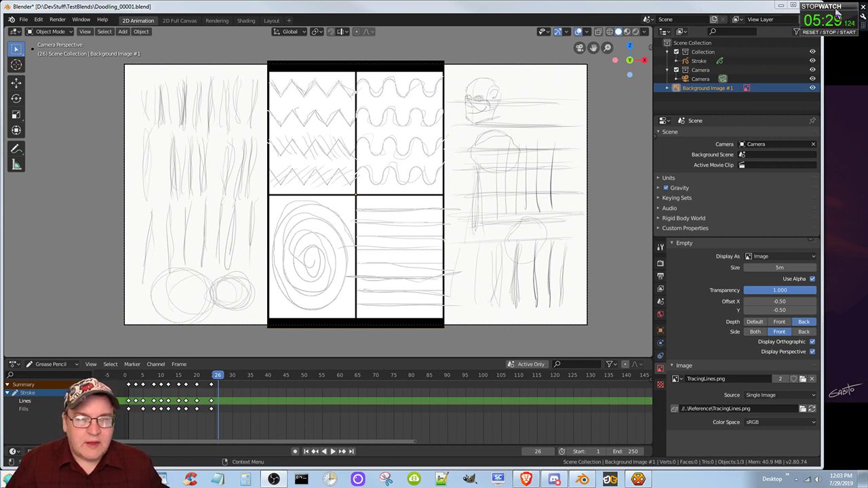
- Move the stopwatch widget off the outliner to a spot above the middle of the 3D viewport
{"action": "left_click_drag", "start_coordinate": [838, 14], "coordinate": [42, 14]}
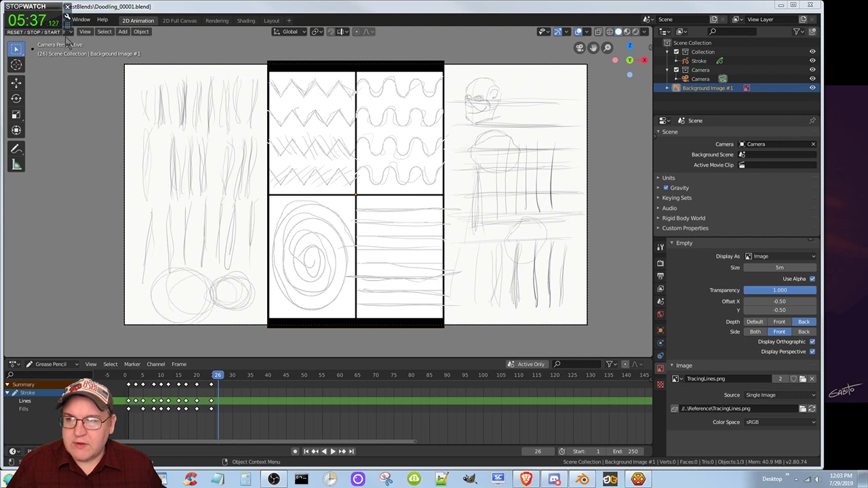
{"action": "left_click_drag", "start_coordinate": [45, 8], "coordinate": [376, 8]}
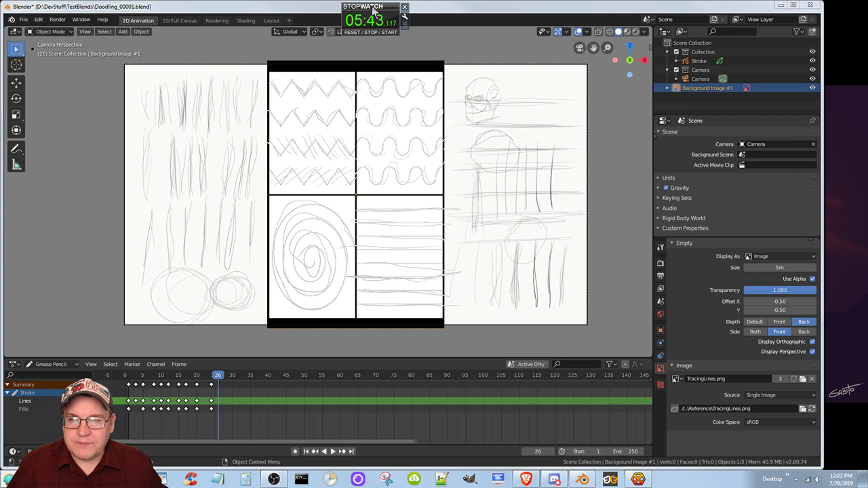
{"action": "left_click_drag", "start_coordinate": [373, 10], "coordinate": [413, 15]}
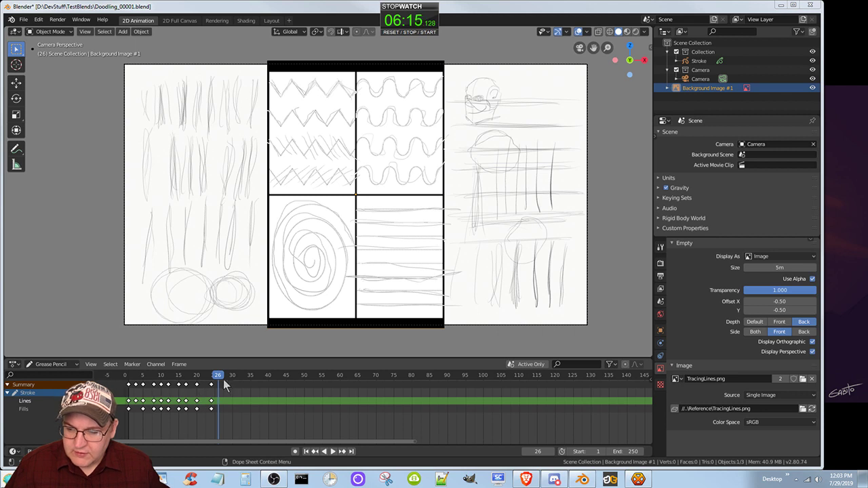
- Examine the grease pencil doodles on the background image at keyframes 24, 20, 17 and 14
{"action": "left_click_drag", "start_coordinate": [217, 378], "coordinate": [212, 378]}
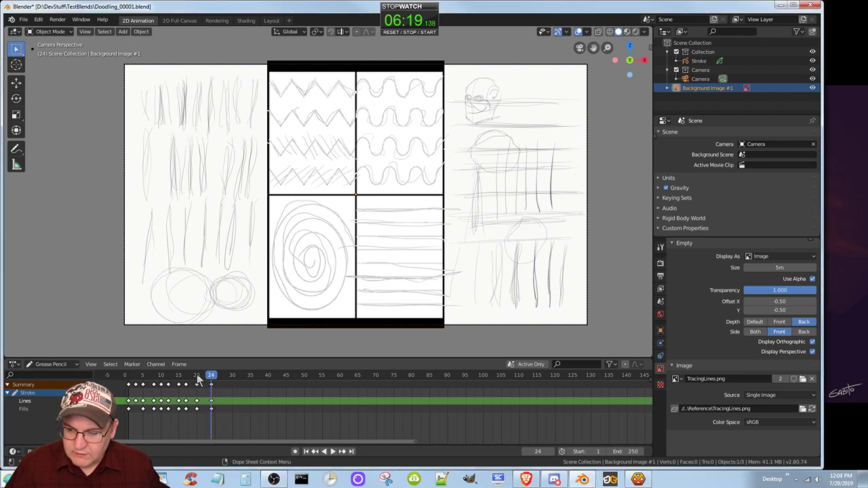
{"action": "left_click", "coordinate": [197, 378]}
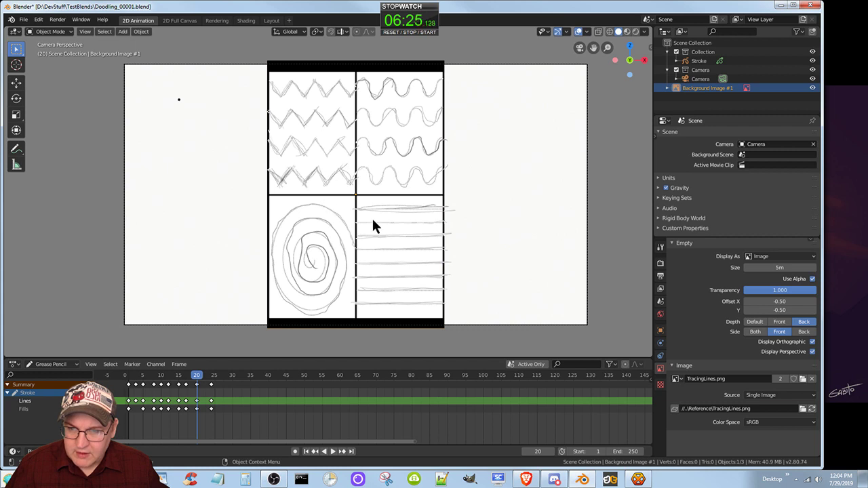
{"action": "left_click", "coordinate": [188, 376]}
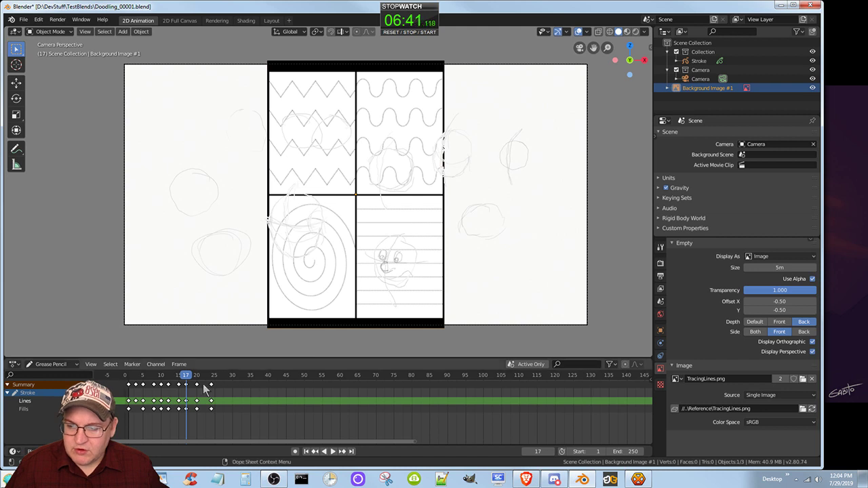
{"action": "left_click", "coordinate": [176, 377]}
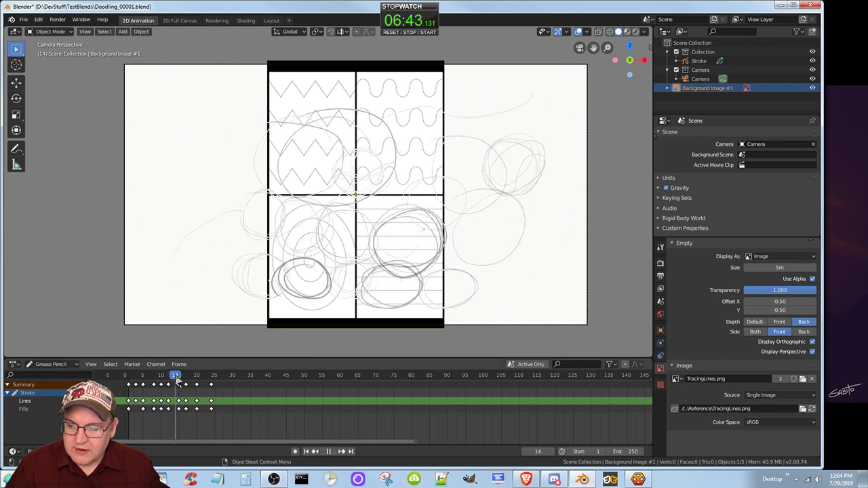
{"action": "left_click", "coordinate": [184, 385]}
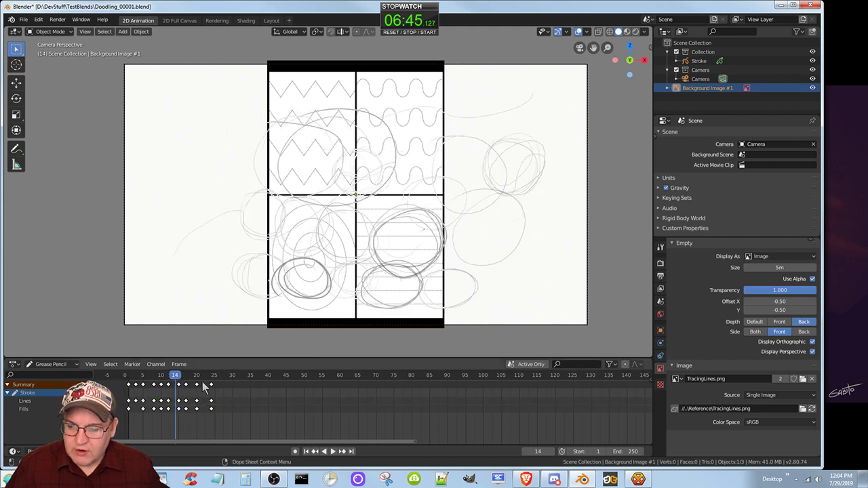
{"action": "key", "text": "space"}
- With the playhead at frame 24, split the 3D viewport and turn the new lower area into a slightly enlarged Dope Sheet editor
{"action": "left_click", "coordinate": [212, 378]}
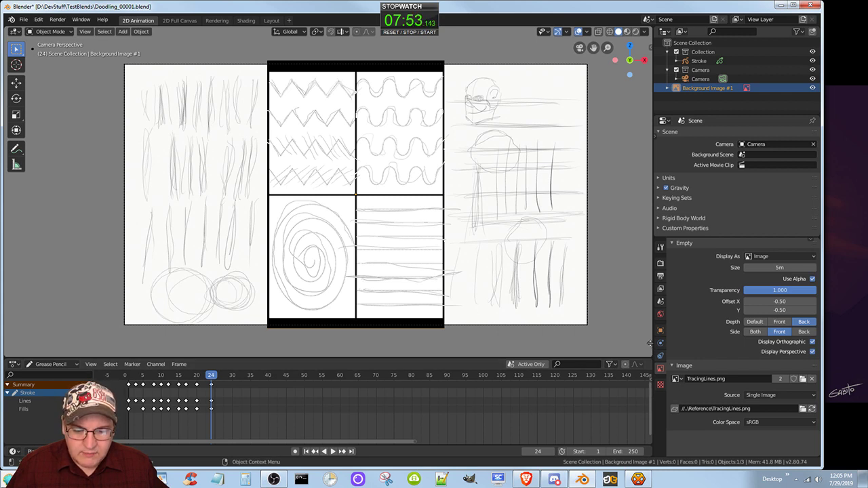
{"action": "left_click_drag", "start_coordinate": [650, 350], "coordinate": [652, 284]}
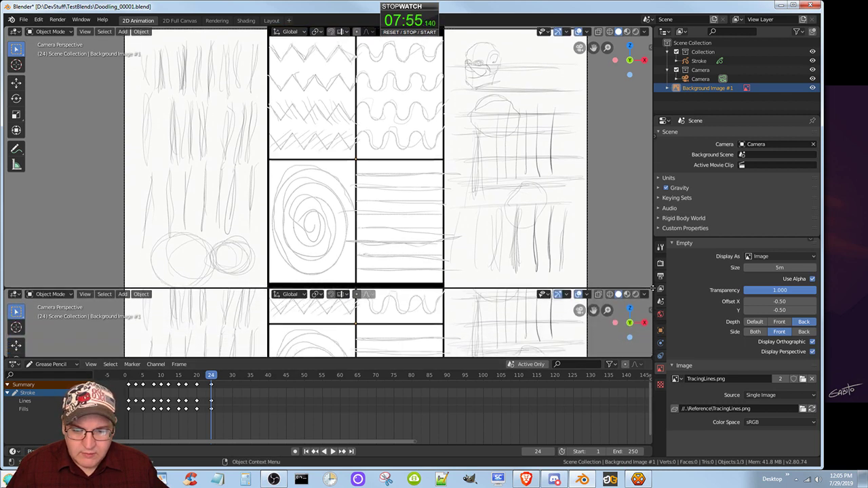
{"action": "left_click", "coordinate": [15, 293]}
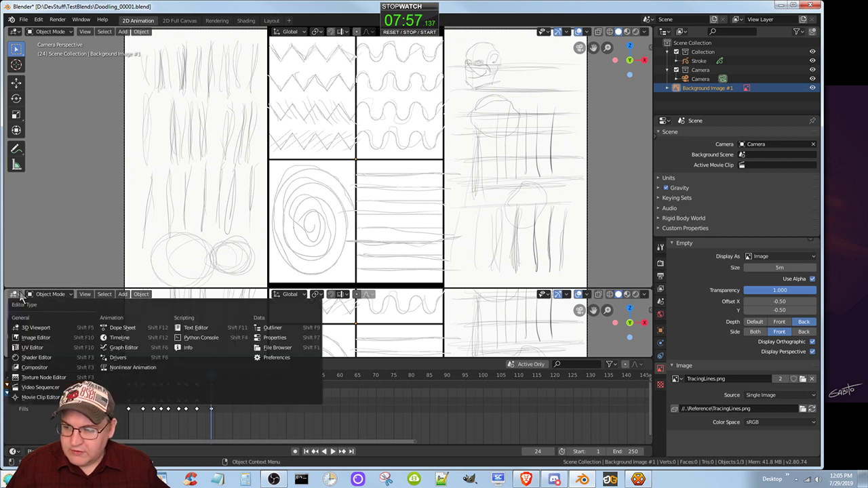
{"action": "key", "text": "Escape"}
{"action": "left_click", "coordinate": [51, 293]}
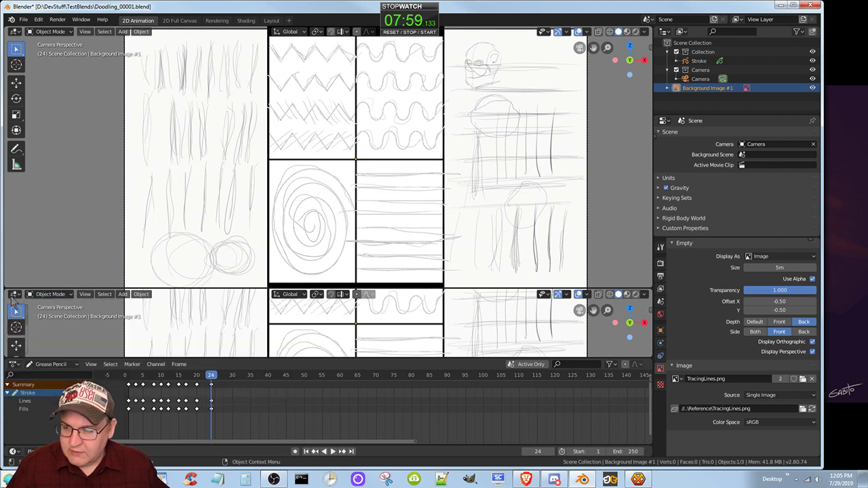
{"action": "left_click", "coordinate": [14, 295]}
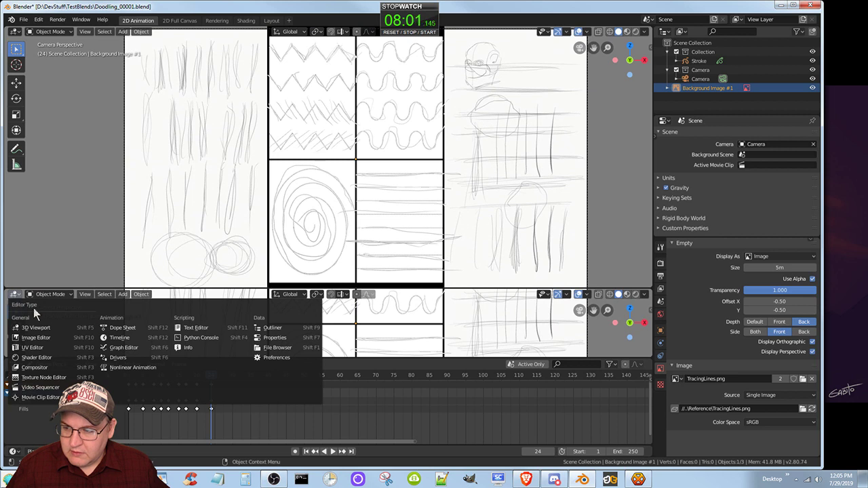
{"action": "left_click", "coordinate": [120, 329]}
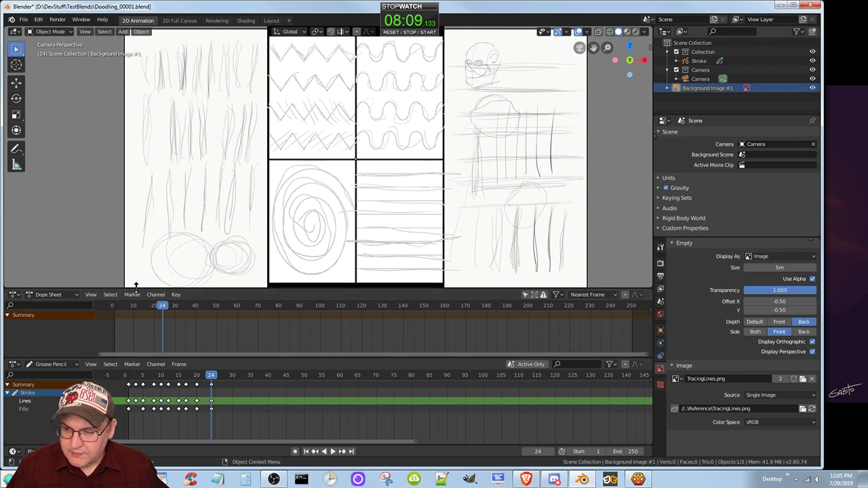
{"action": "left_click_drag", "start_coordinate": [135, 286], "coordinate": [137, 270]}
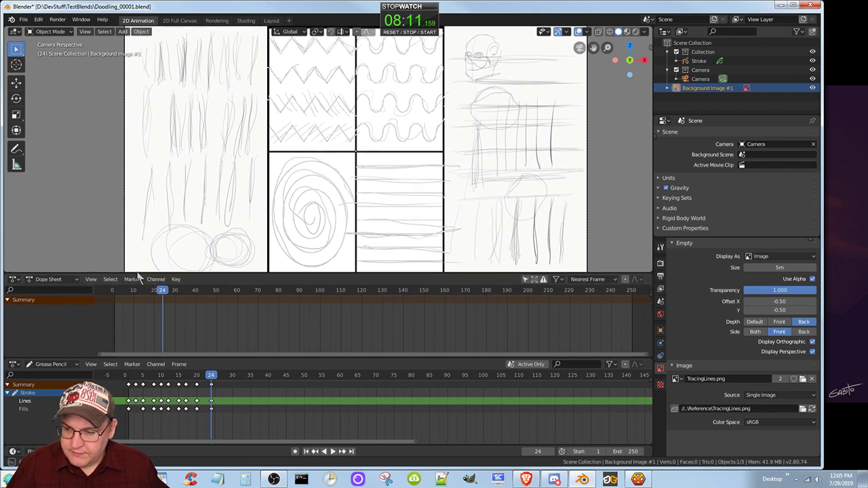
{"action": "left_click", "coordinate": [14, 365]}
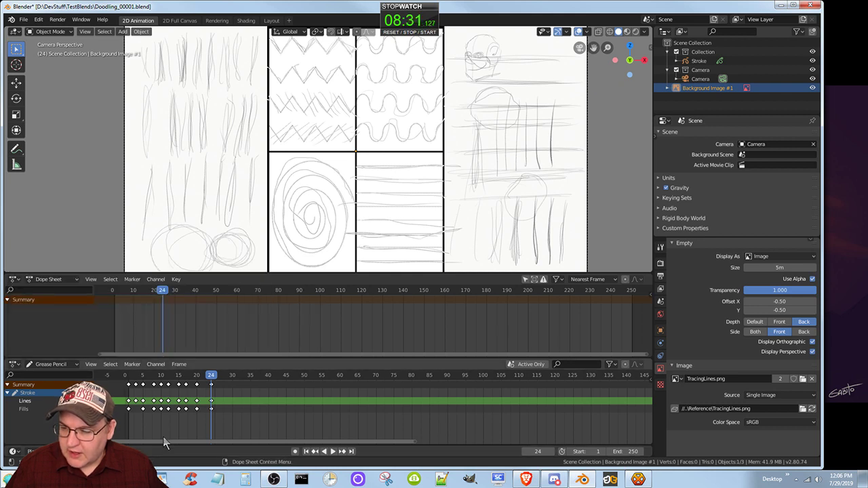
{"action": "left_click", "coordinate": [68, 278]}
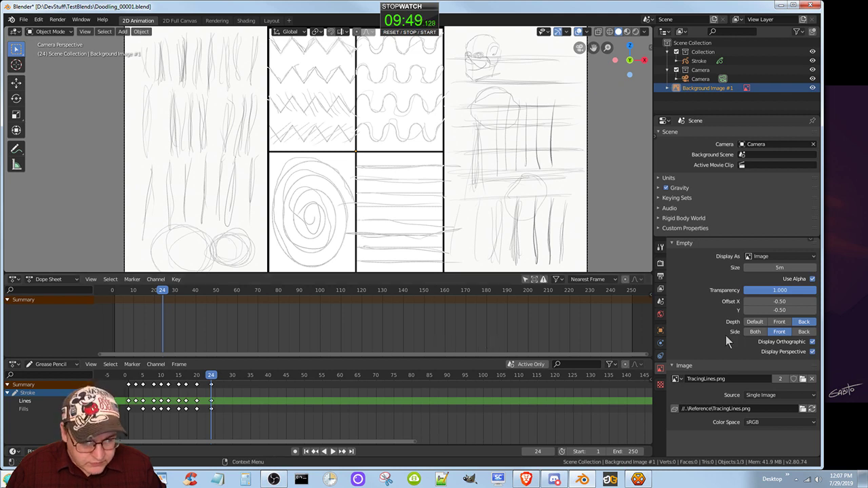
- Insert a keyframe on the background image's Transparency value of 1.000 at frame 24
{"action": "left_click", "coordinate": [719, 242]}
{"action": "left_click", "coordinate": [719, 242]}
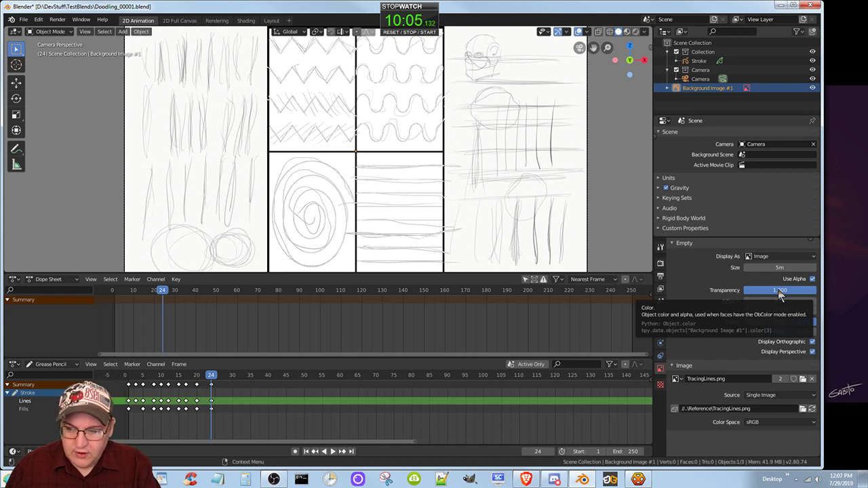
{"action": "key", "text": "i"}
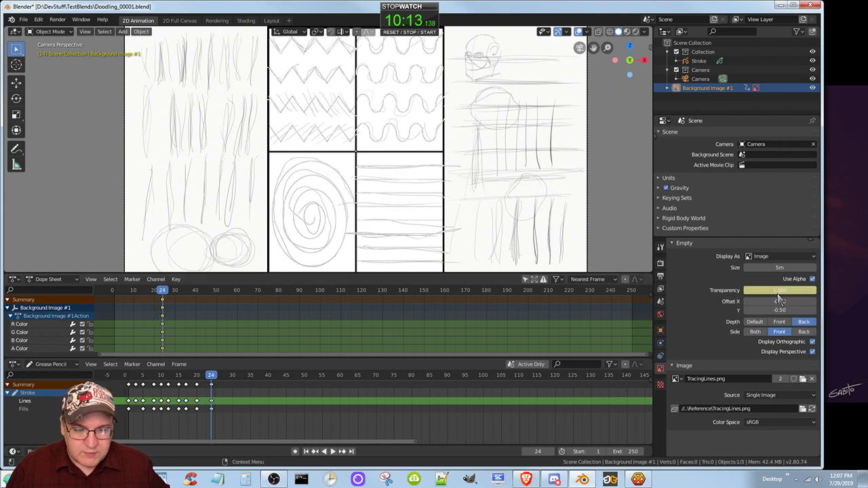
- Try setting the background image's Transparency to 0.000 at frame 24 without keying it, and scrub between frames 24 and 25
{"action": "left_click_drag", "start_coordinate": [801, 291], "coordinate": [746, 291]}
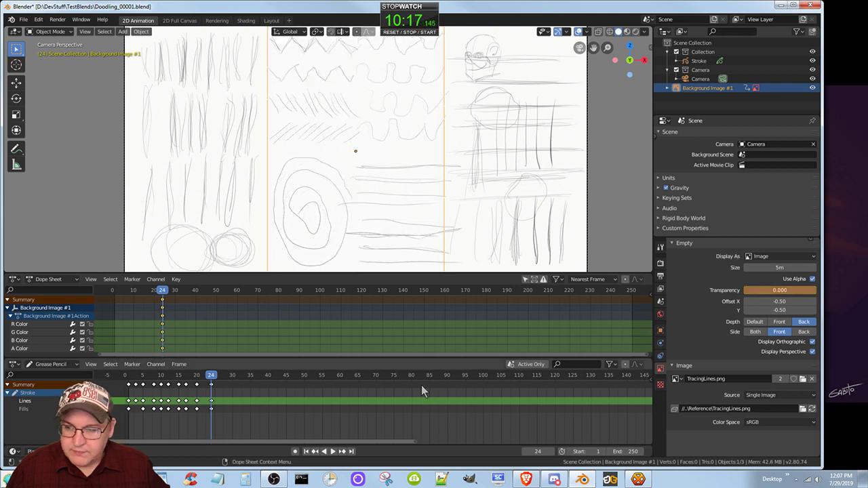
{"action": "left_click_drag", "start_coordinate": [162, 290], "coordinate": [165, 293]}
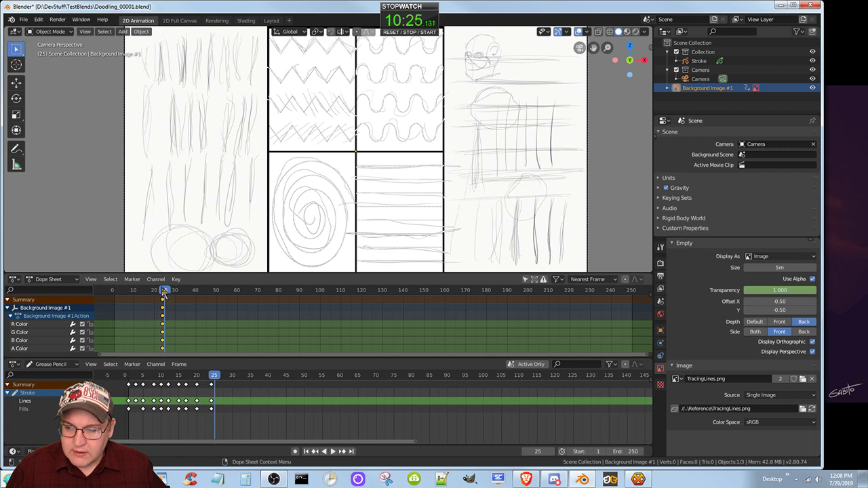
{"action": "left_click_drag", "start_coordinate": [163, 293], "coordinate": [166, 293]}
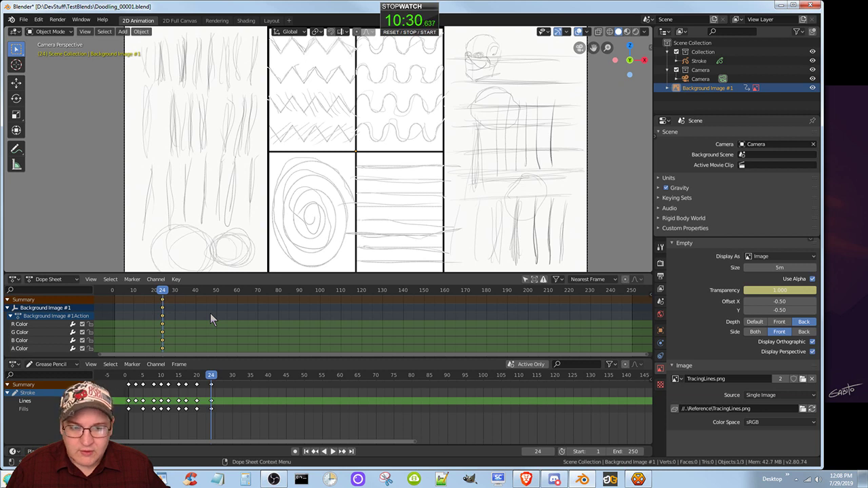
- At frame 25, set the background image's Transparency to 0.000 and insert a keyframe on it
{"action": "left_click", "coordinate": [164, 292]}
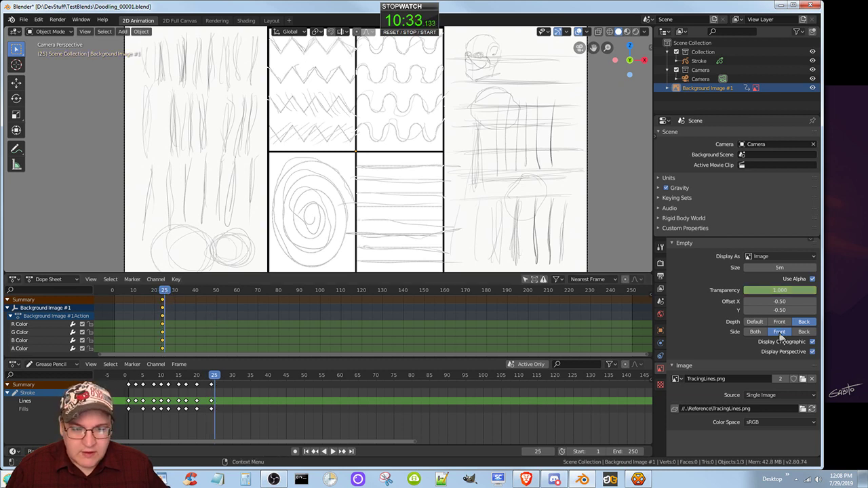
{"action": "left_click_drag", "start_coordinate": [810, 290], "coordinate": [743, 290]}
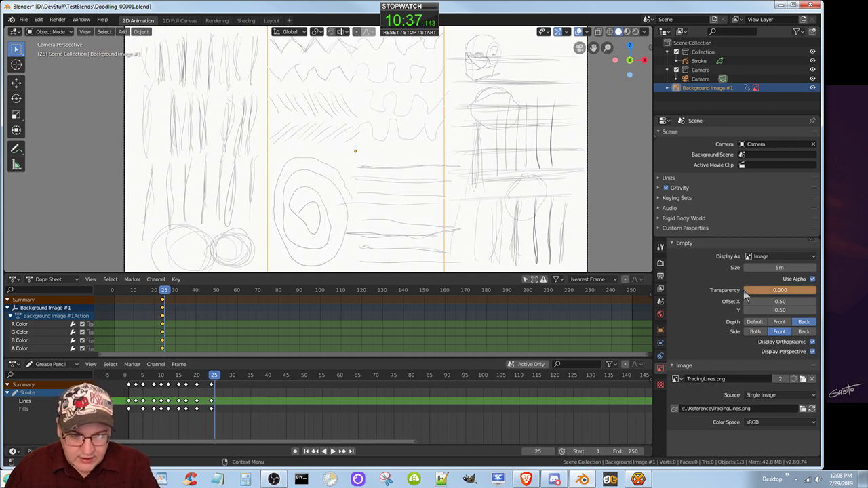
{"action": "key", "text": "i"}
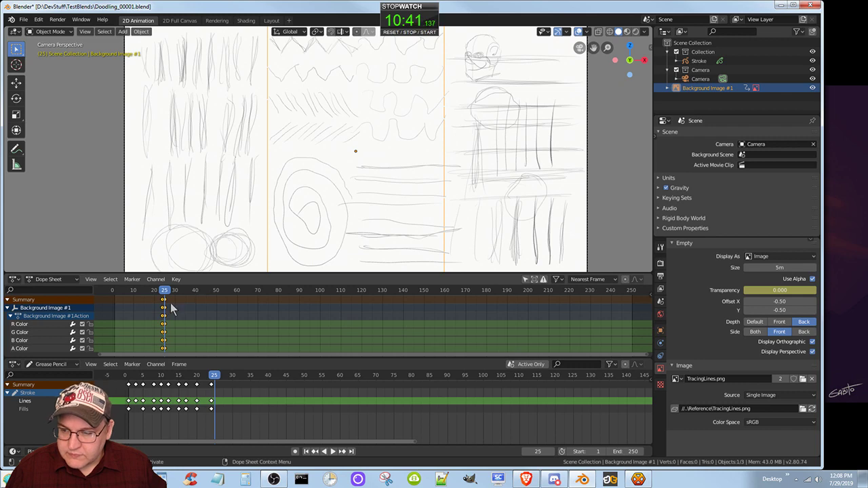
- Scrub around frame 25 to check the keyed transparency and pick the background image's origin in the viewport
{"action": "mouse_move", "coordinate": [165, 293]}
{"action": "left_mouse_down"}
{"action": "mouse_move", "coordinate": [136, 291]}
{"action": "mouse_move", "coordinate": [254, 295]}
{"action": "mouse_move", "coordinate": [166, 289]}
{"action": "left_mouse_up"}
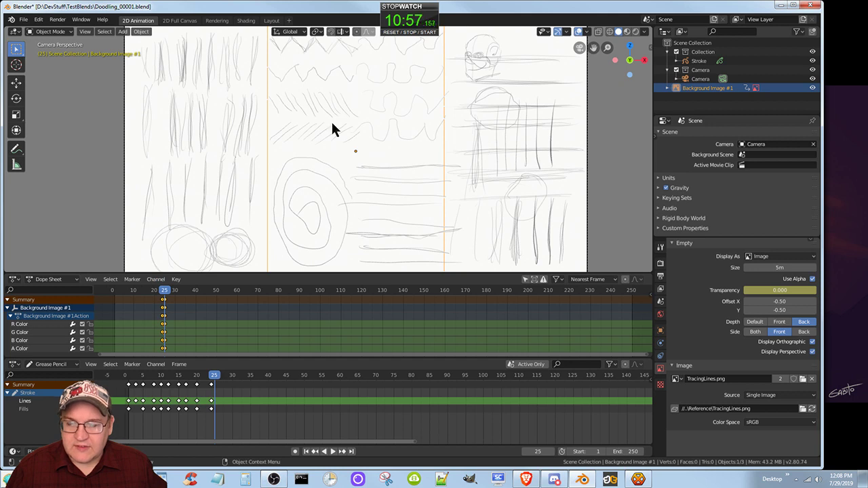
{"action": "left_click", "coordinate": [355, 150]}
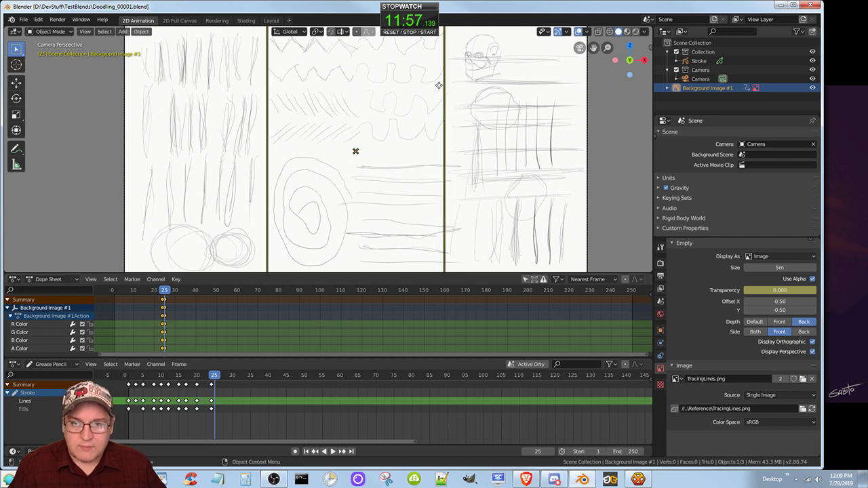
- Reset the stopwatch widget to zero
{"action": "left_click", "coordinate": [395, 33]}
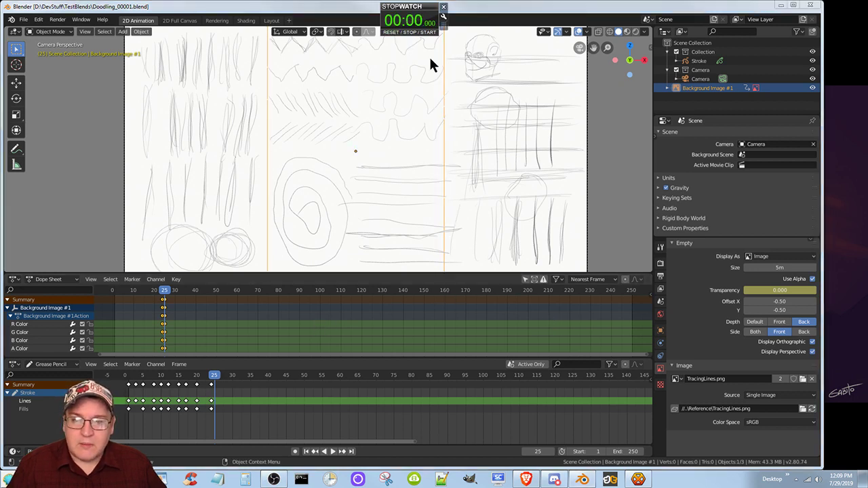